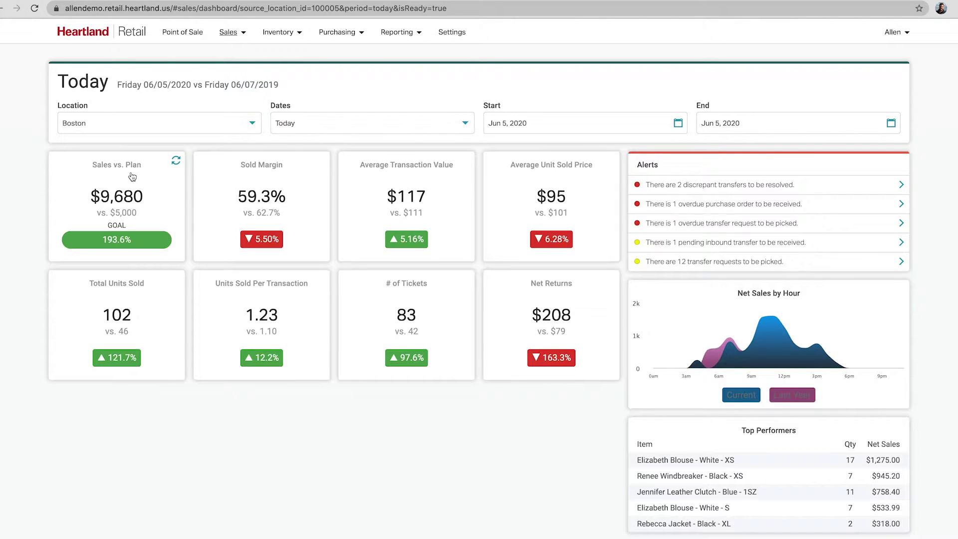
Step: Check the Boston dashboard's location choices and set the date range to Last Week
{"action": "left_click", "coordinate": [118, 123]}
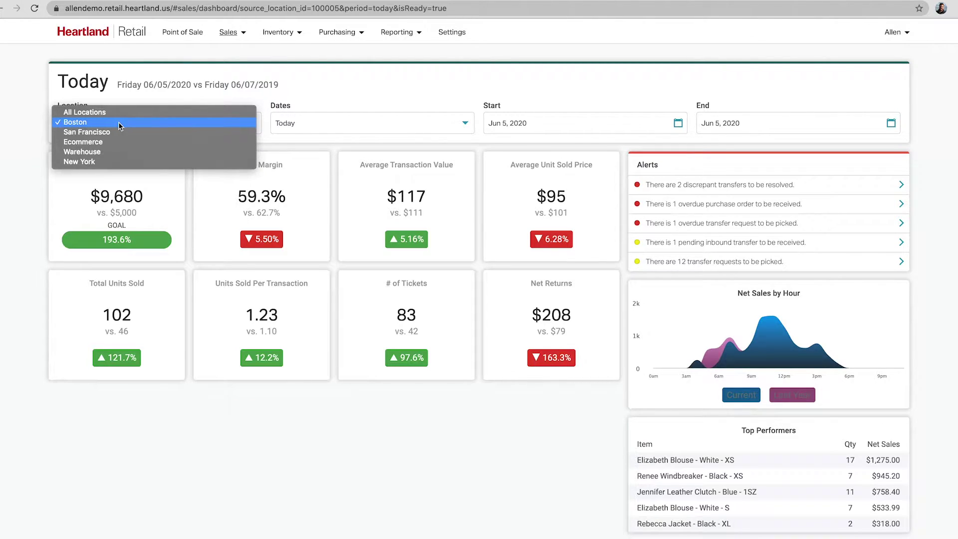
{"action": "left_click", "coordinate": [313, 76]}
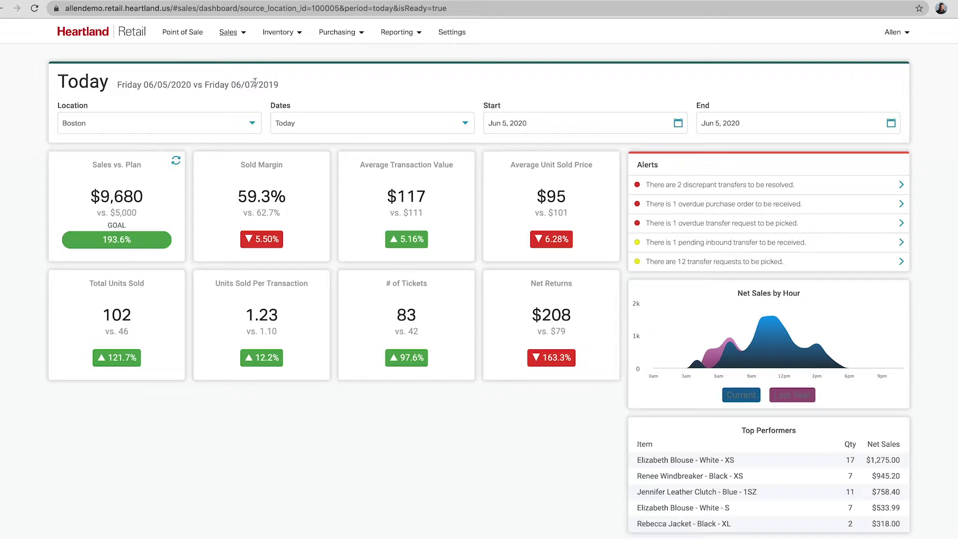
{"action": "left_click", "coordinate": [344, 128]}
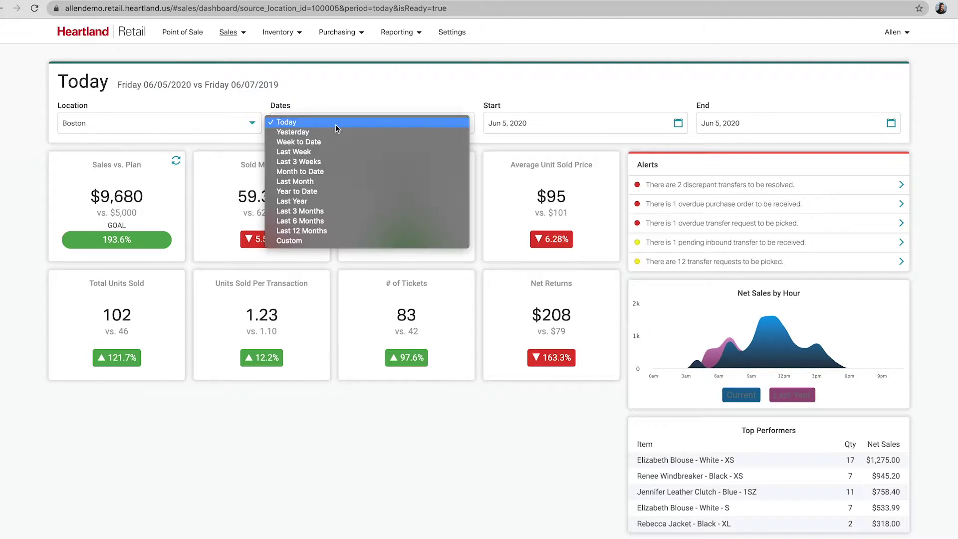
{"action": "left_click", "coordinate": [313, 153]}
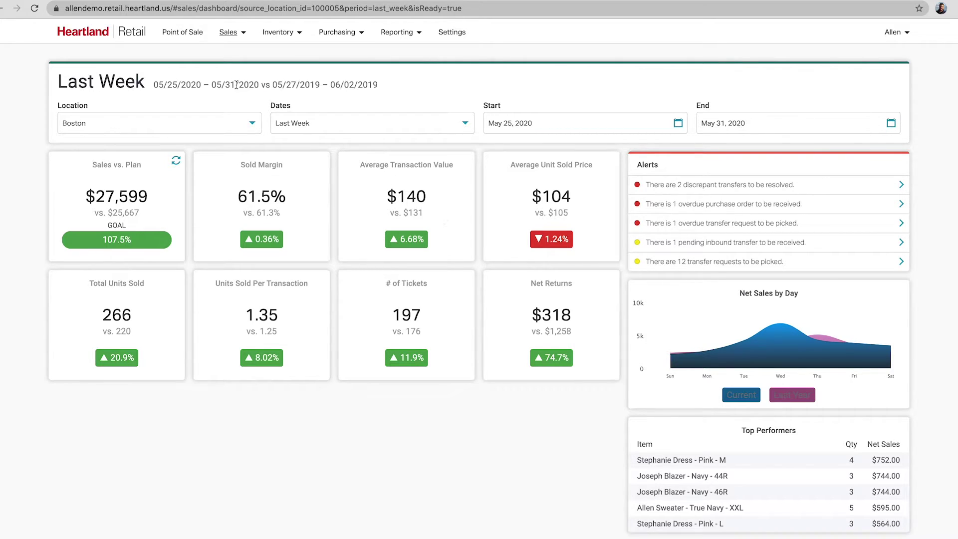
Step: Open a point-of-sale ticket and assign the first listed sales rep and a customer searched by first name
{"action": "left_click", "coordinate": [178, 34]}
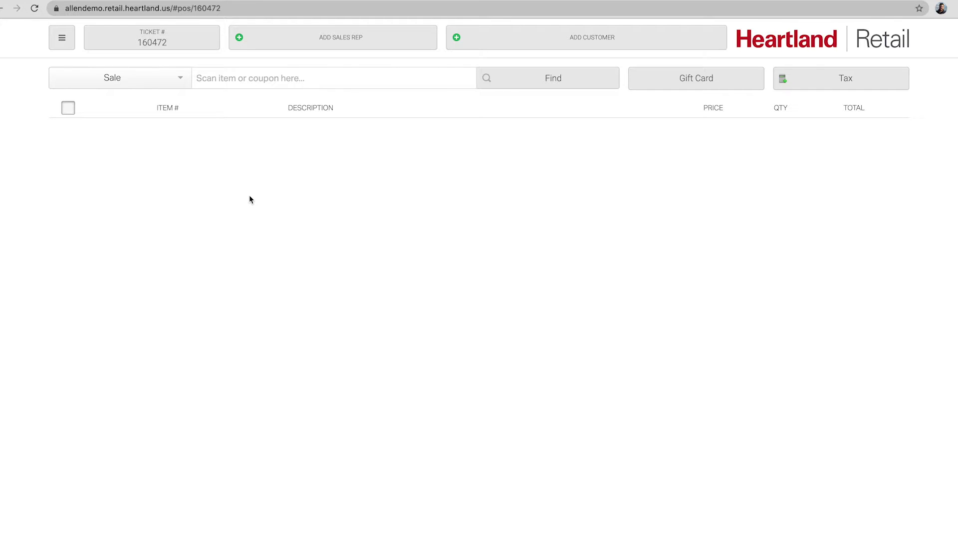
{"action": "left_click", "coordinate": [317, 34]}
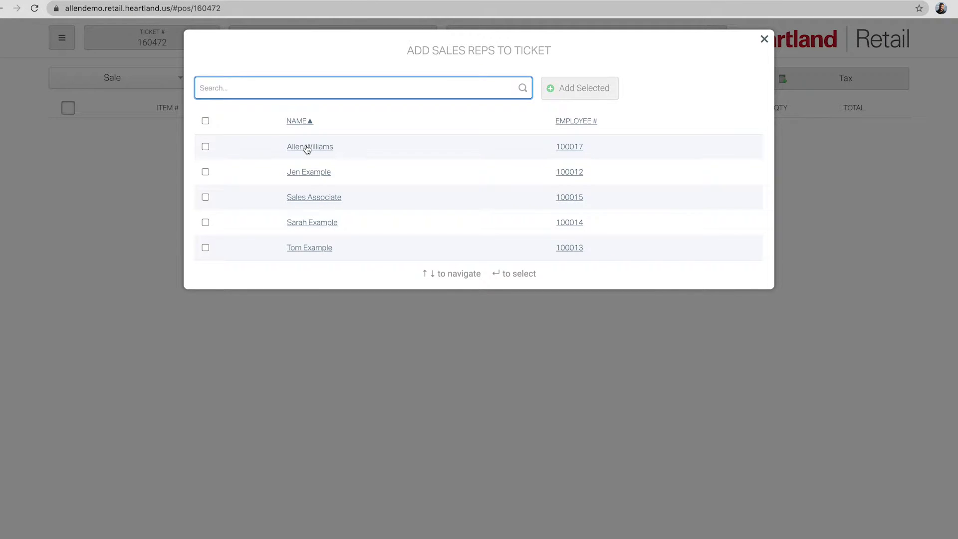
{"action": "left_click", "coordinate": [308, 148]}
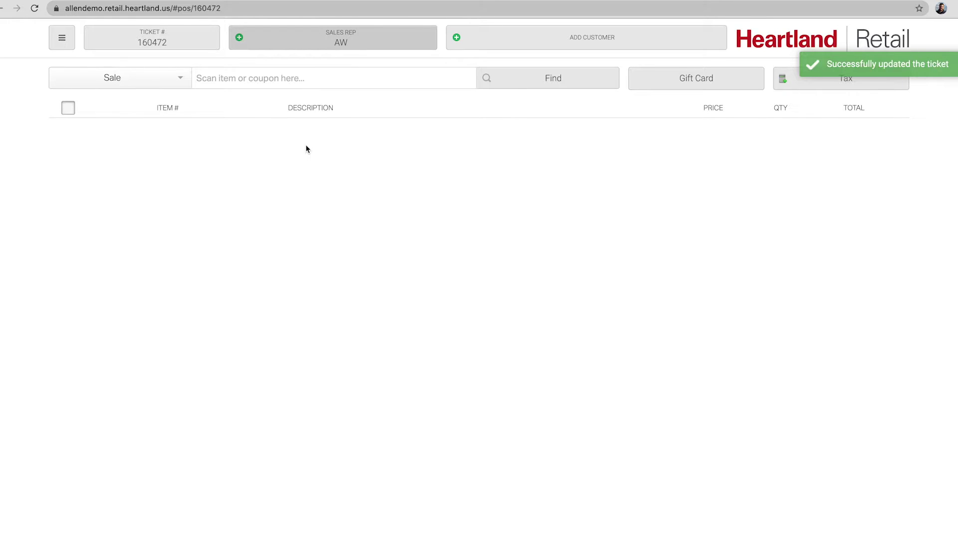
{"action": "left_click", "coordinate": [510, 37]}
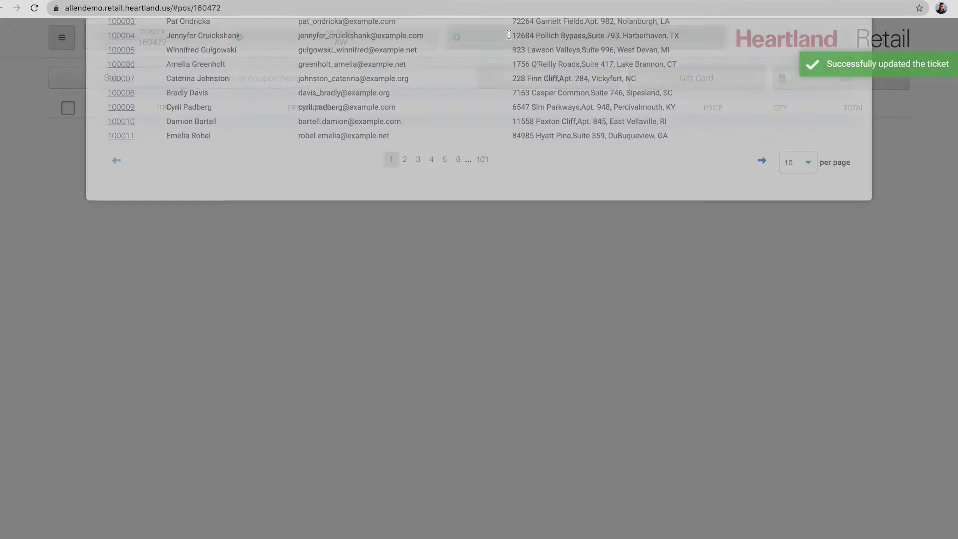
{"action": "type", "text": "lorine"}
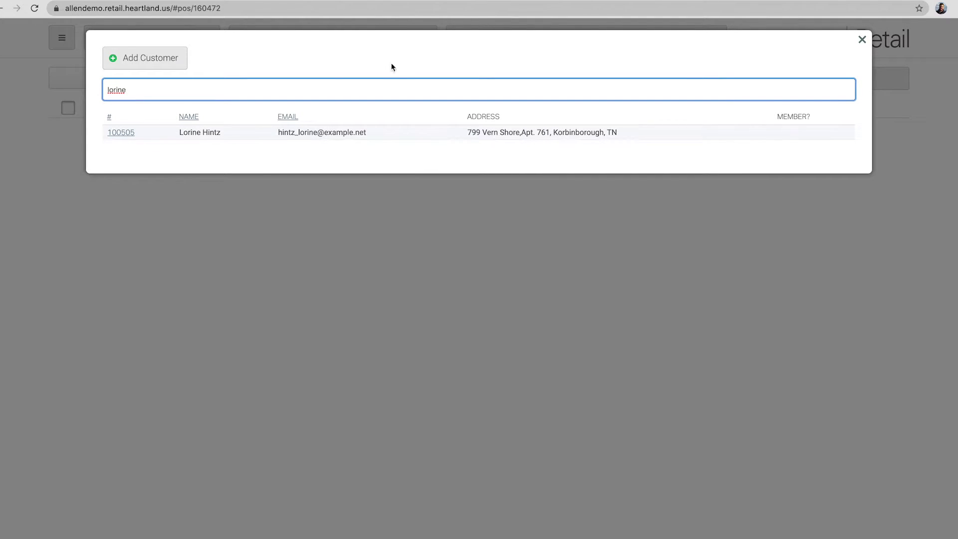
{"action": "left_click", "coordinate": [124, 133]}
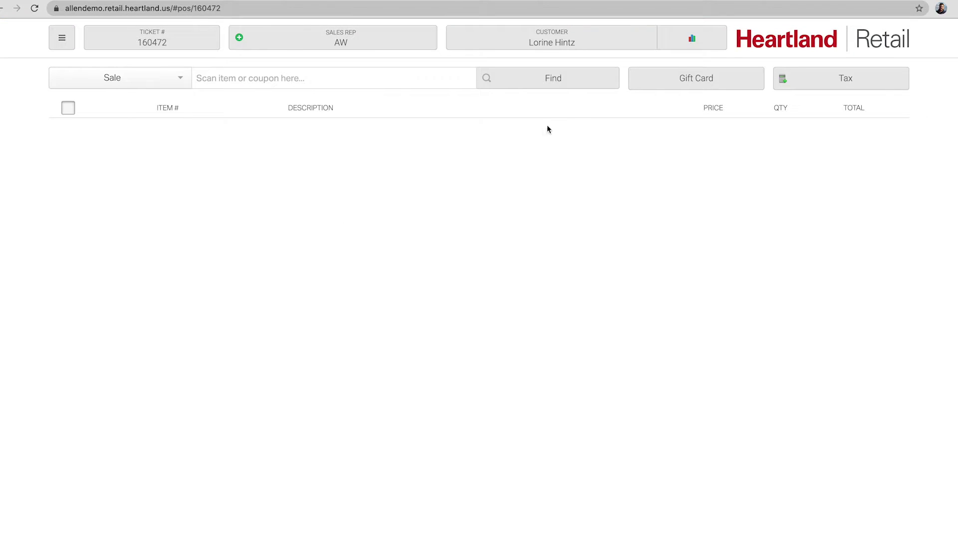
Step: Review the ticket customer's dashboard, including the location spend chart and notes, and close it
{"action": "left_click", "coordinate": [693, 35]}
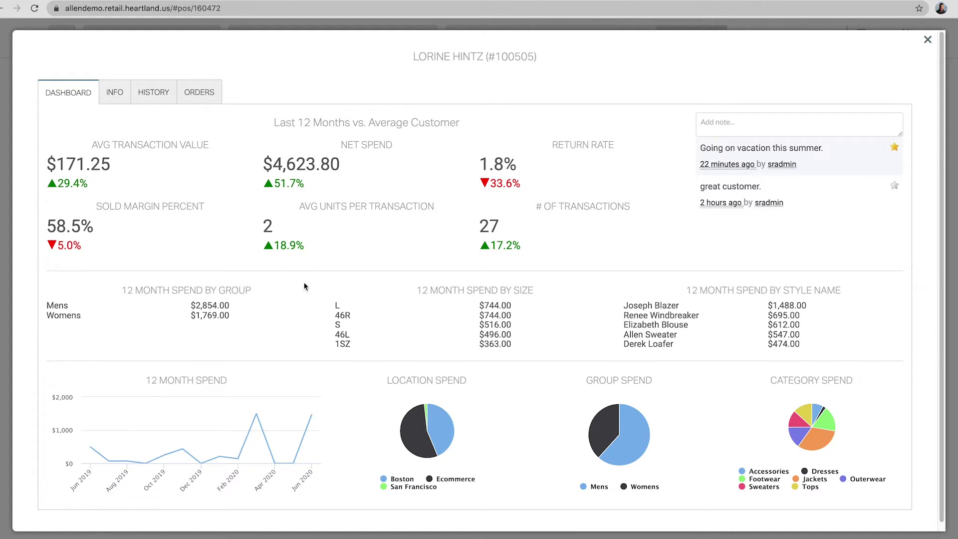
{"action": "scroll", "coordinate": [314, 301], "scroll_direction": "down", "scroll_amount": 1}
{"action": "mouse_move", "coordinate": [442, 420]}
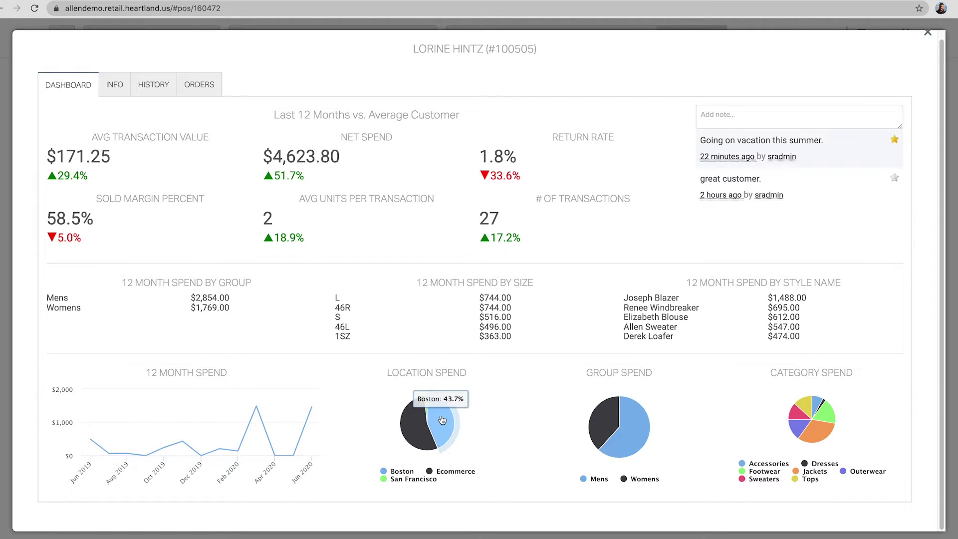
{"action": "mouse_move", "coordinate": [407, 434]}
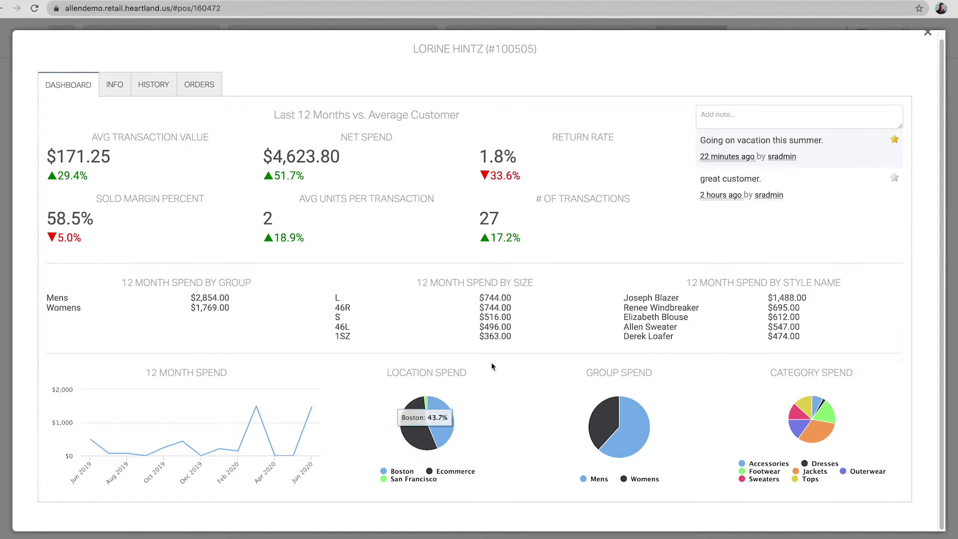
{"action": "mouse_move", "coordinate": [749, 156]}
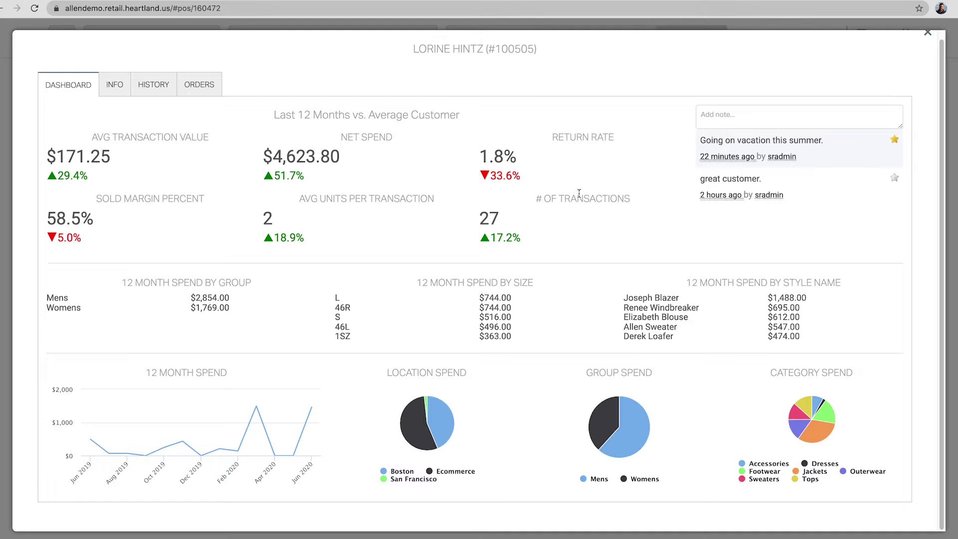
{"action": "left_click", "coordinate": [952, 37]}
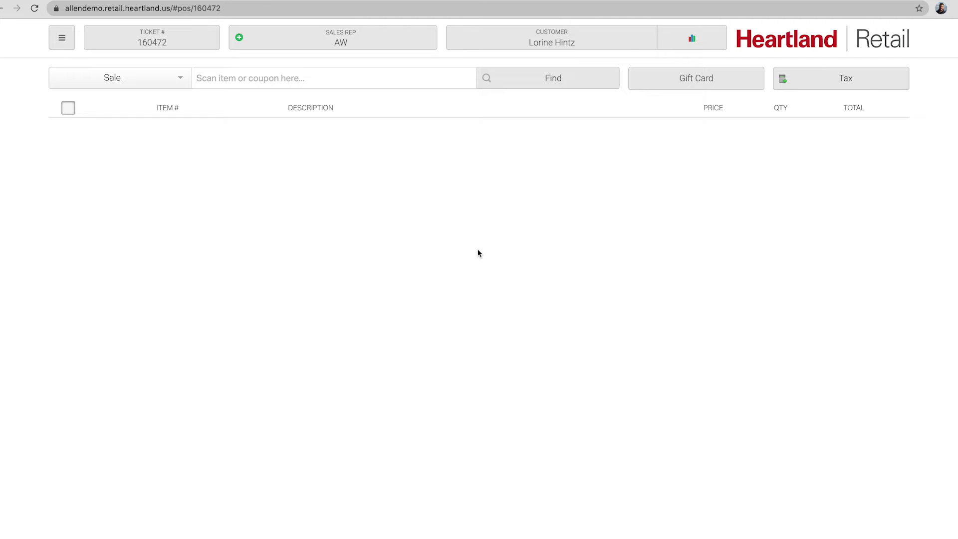
Step: Add Elizabeth Blouse - White - XS to the ticket and view its line price adjustment options without changing the price
{"action": "left_click", "coordinate": [539, 84]}
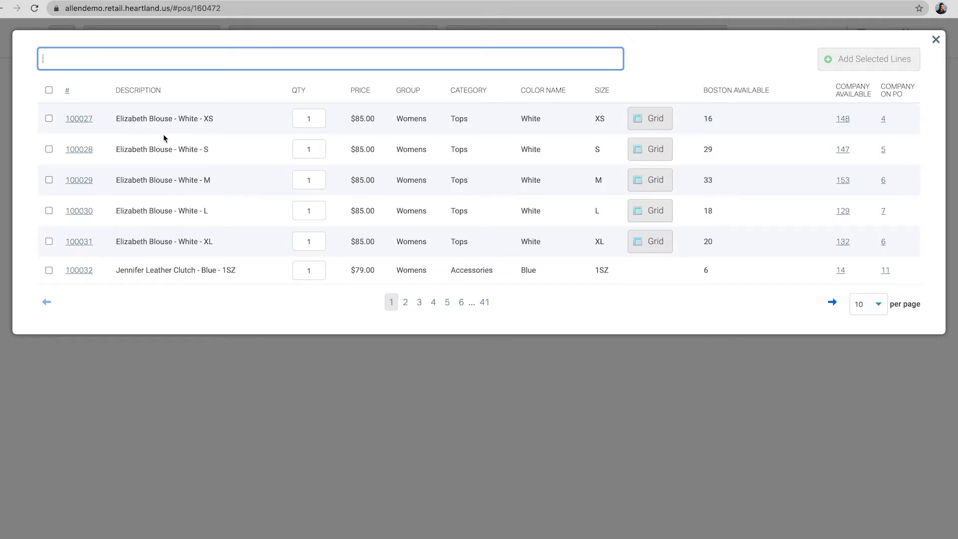
{"action": "left_click", "coordinate": [90, 118]}
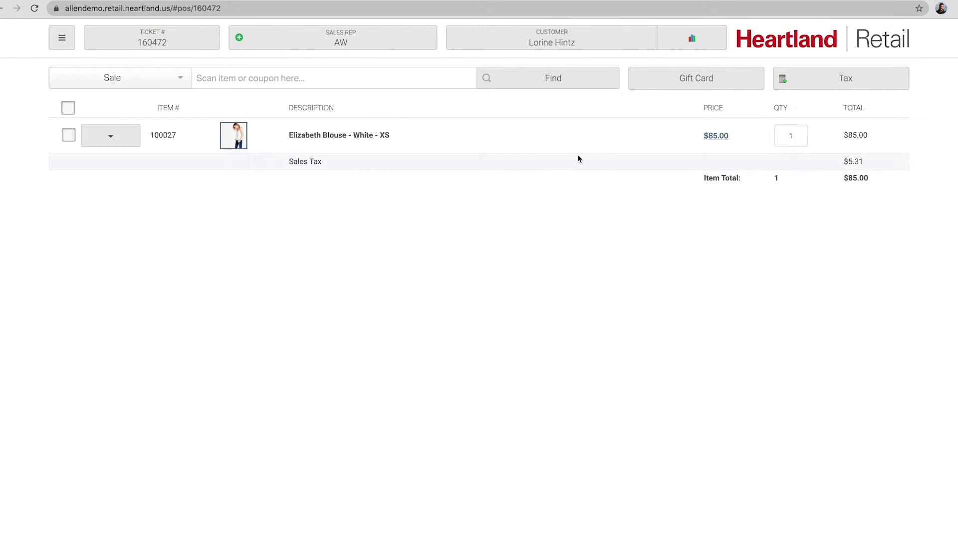
{"action": "left_click", "coordinate": [714, 134]}
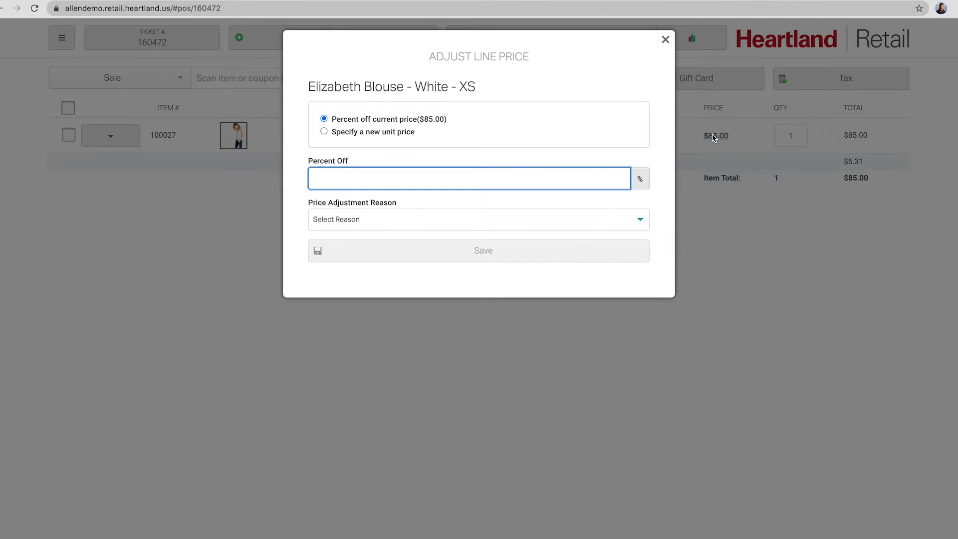
{"action": "left_click", "coordinate": [764, 255]}
Step: Find items matching "allen" and add Allen Sweater - True Navy - S to the ticket
{"action": "left_click", "coordinate": [517, 78]}
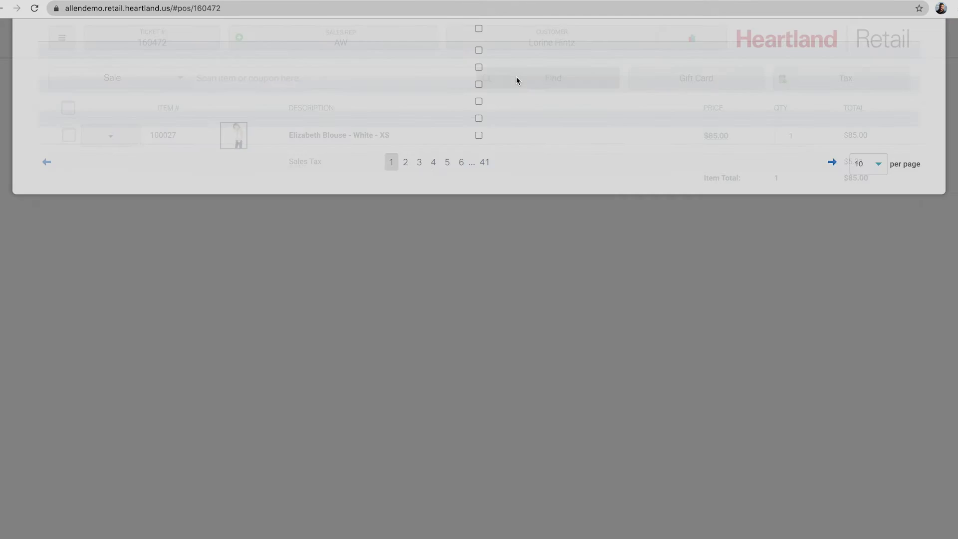
{"action": "type", "text": "allen"}
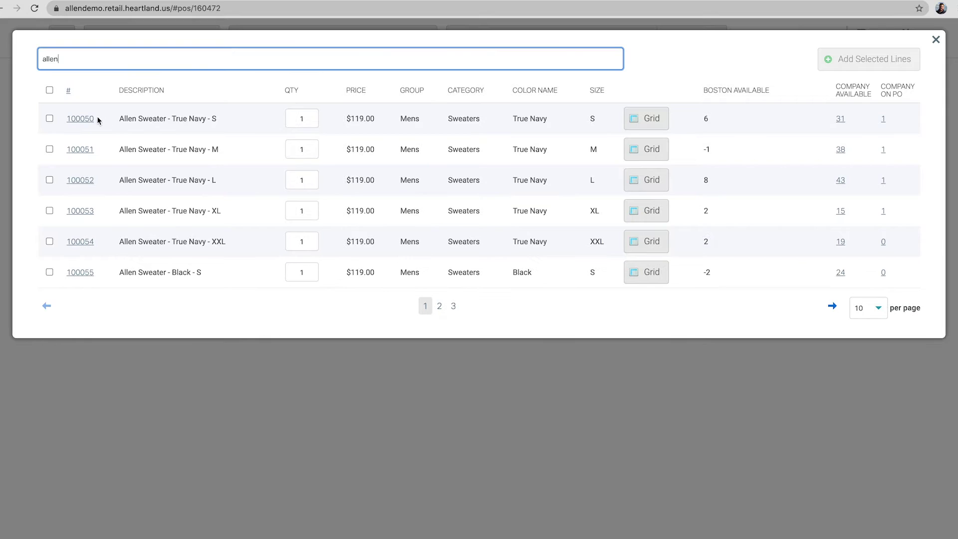
{"action": "left_click", "coordinate": [86, 119]}
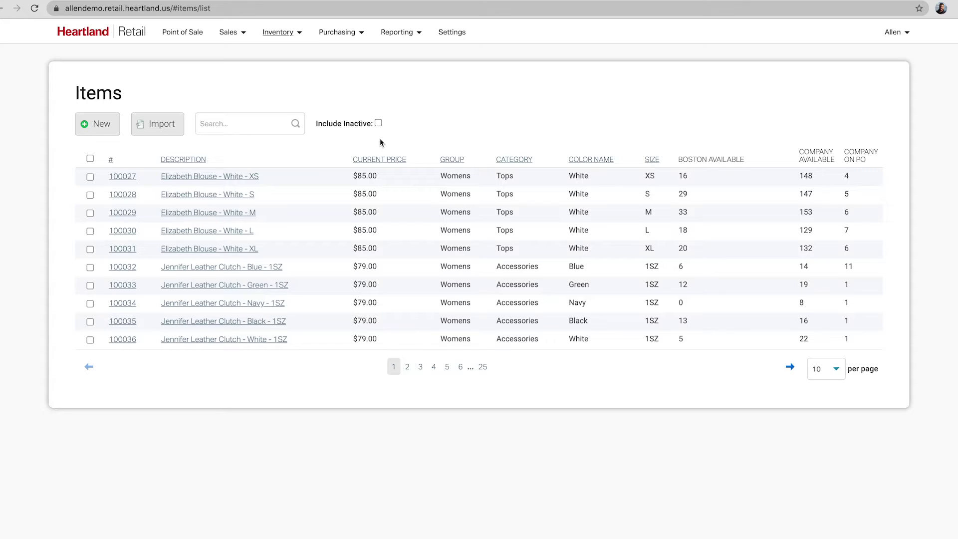
Step: Search the inventory items for "alle" and review the Allen Sweater - True Navy - S record with its inventory details
{"action": "left_click", "coordinate": [256, 120]}
{"action": "type", "text": "alle"}
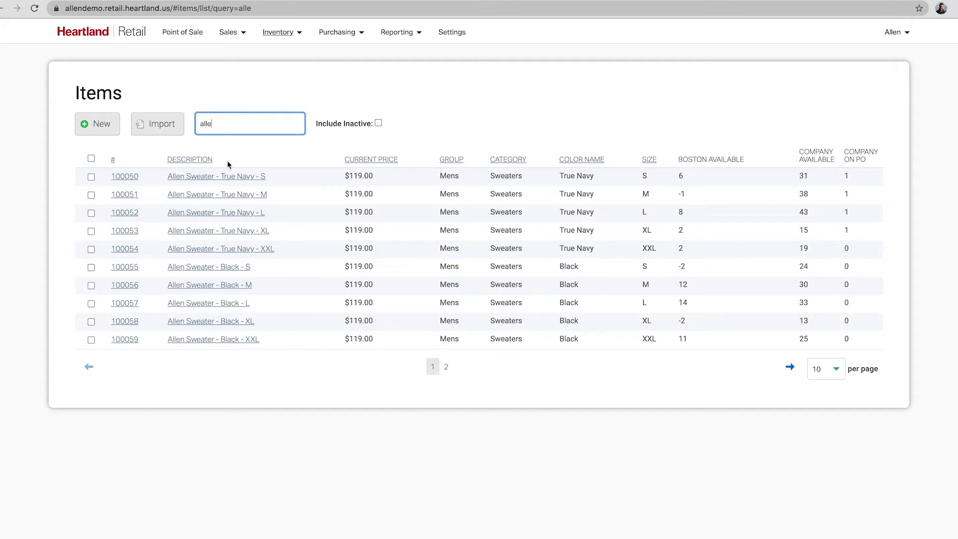
{"action": "left_click", "coordinate": [212, 176]}
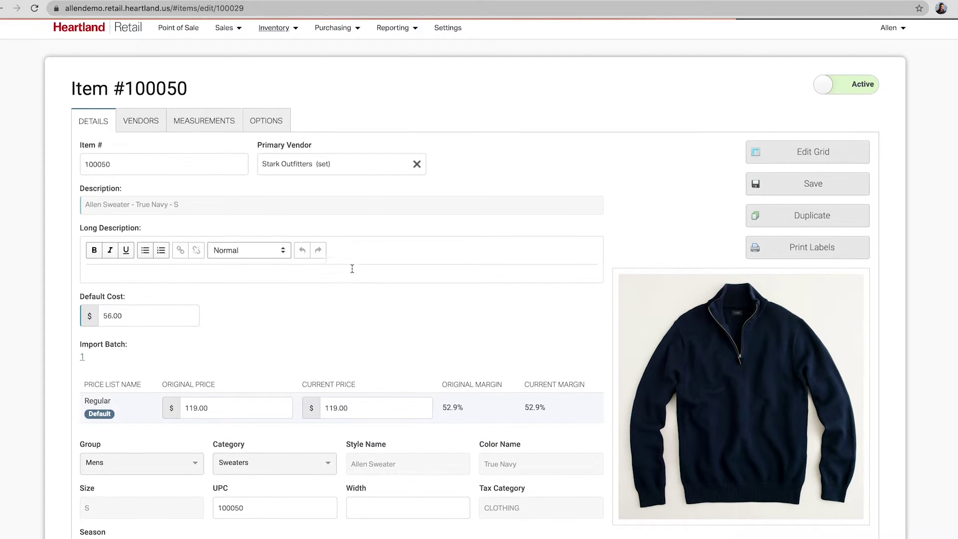
{"action": "scroll", "coordinate": [352, 268], "scroll_direction": "down", "scroll_amount": 4}
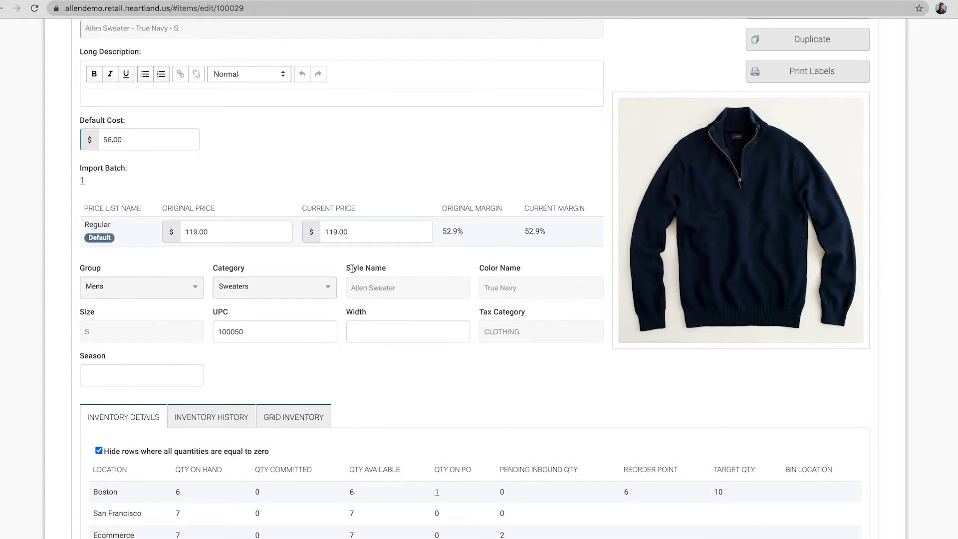
{"action": "scroll", "coordinate": [325, 222], "scroll_direction": "up", "scroll_amount": 5}
Step: Open the purchase orders list and view the open Chic Season order for San Francisco
{"action": "left_click", "coordinate": [332, 32]}
{"action": "left_click", "coordinate": [327, 81]}
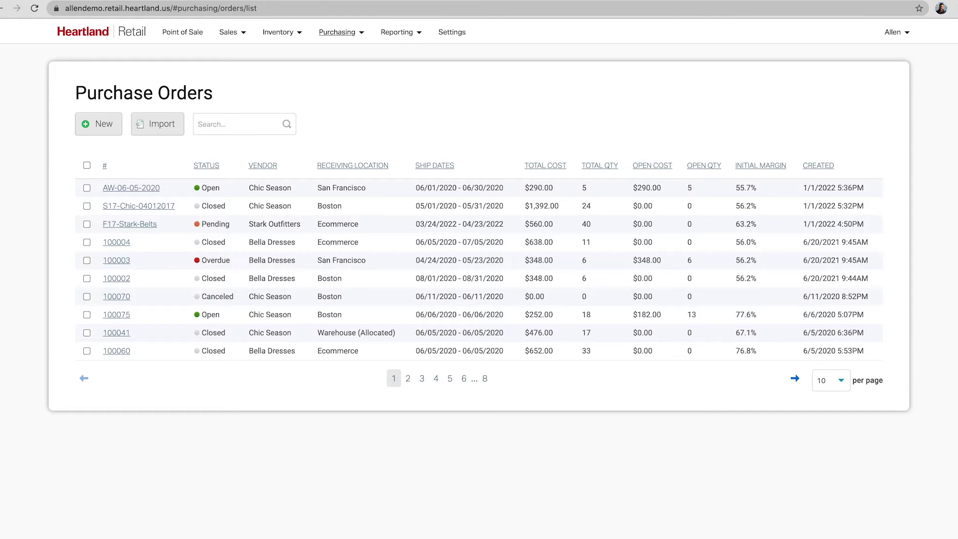
{"action": "left_click", "coordinate": [131, 188]}
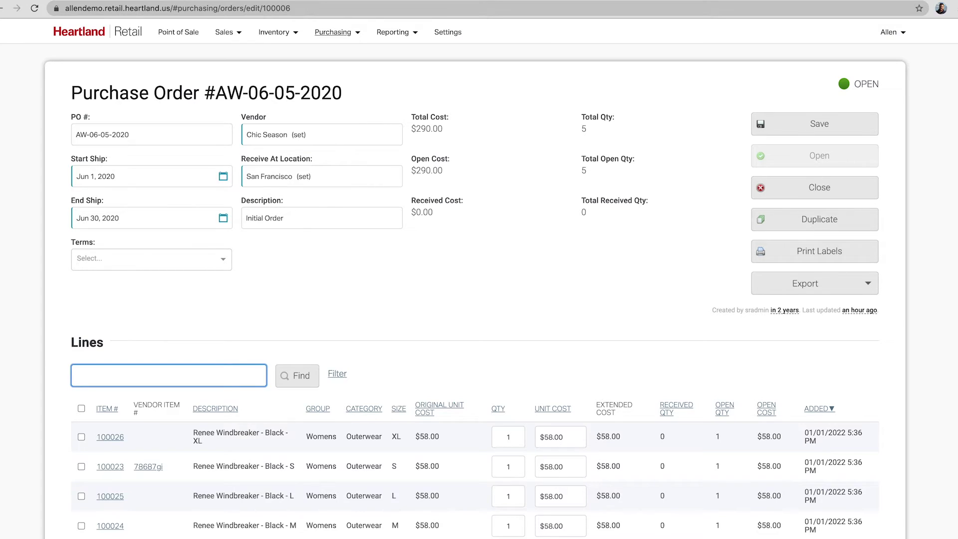
{"action": "left_click", "coordinate": [285, 238]}
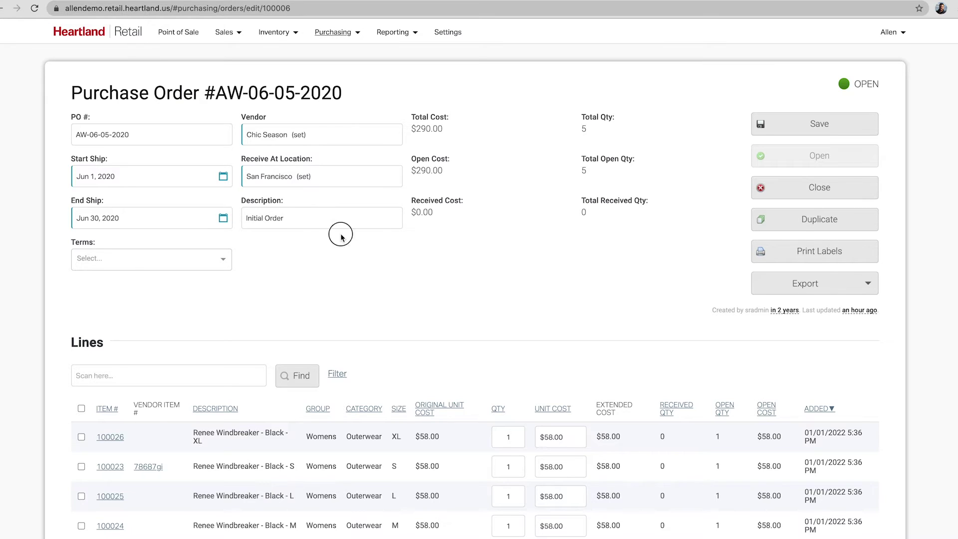
Step: Examine the purchase order's allocated receiving locations and its export formats without applying any change
{"action": "left_click", "coordinate": [292, 176]}
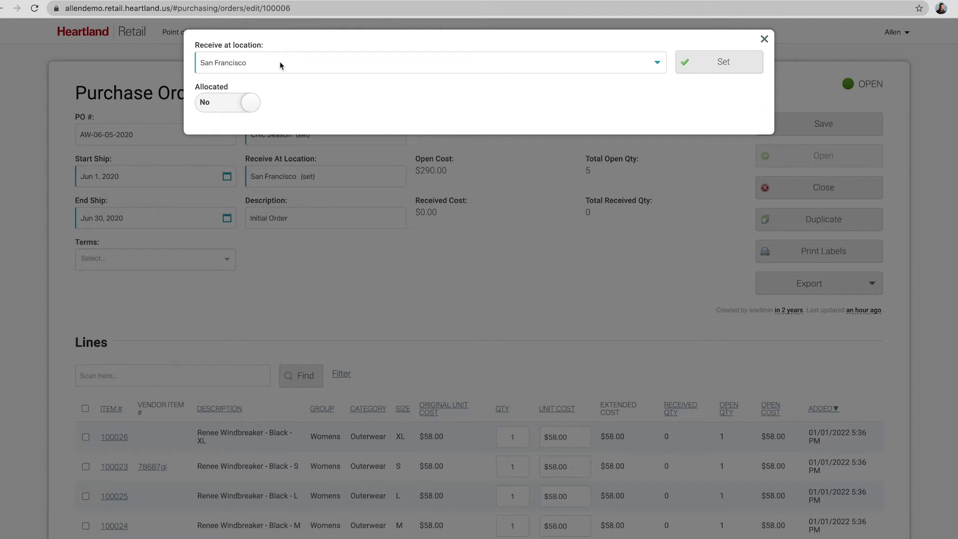
{"action": "left_click", "coordinate": [216, 105]}
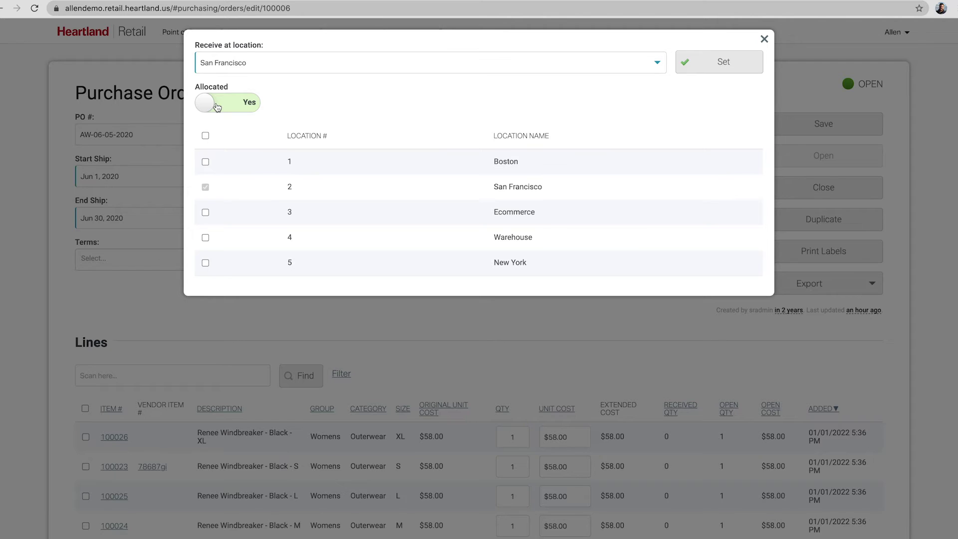
{"action": "left_click", "coordinate": [390, 347]}
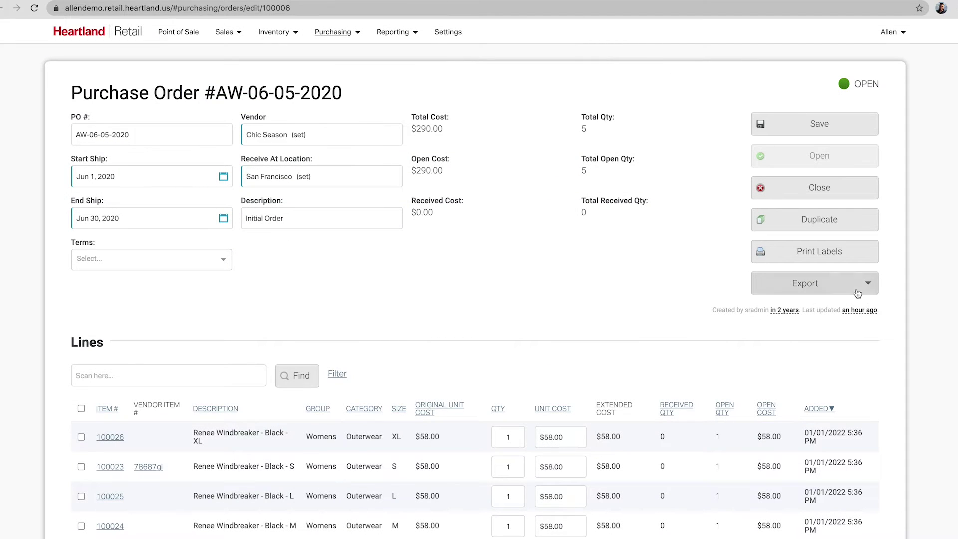
{"action": "left_click", "coordinate": [848, 288]}
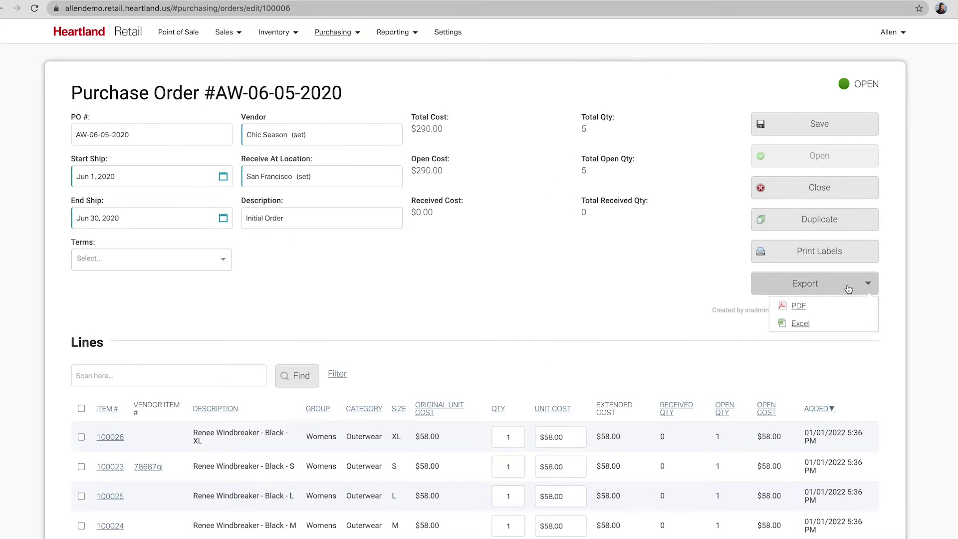
{"action": "left_click", "coordinate": [489, 312]}
Step: Open the Reporting Analysis page and review the report's groups and save options
{"action": "mouse_move", "coordinate": [394, 33]}
{"action": "left_click", "coordinate": [391, 82]}
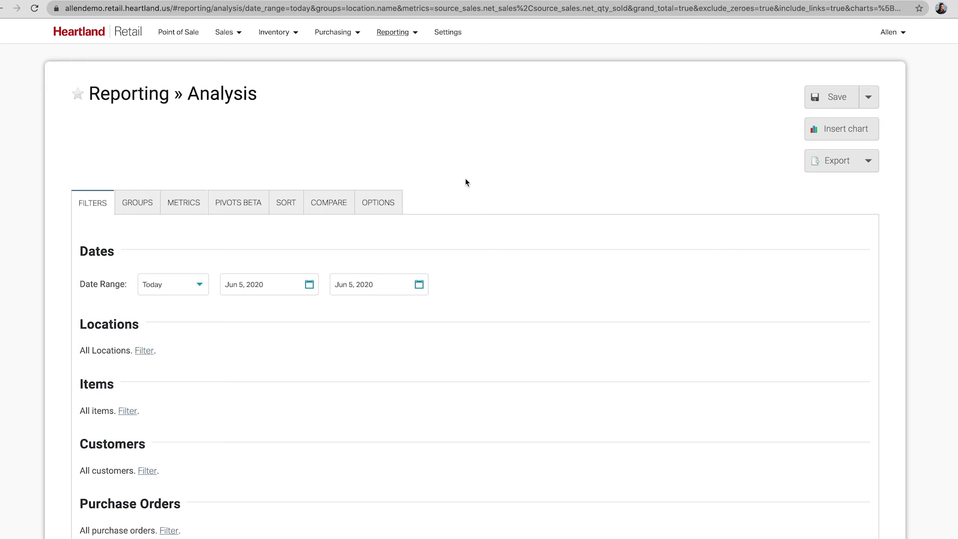
{"action": "left_click", "coordinate": [142, 204]}
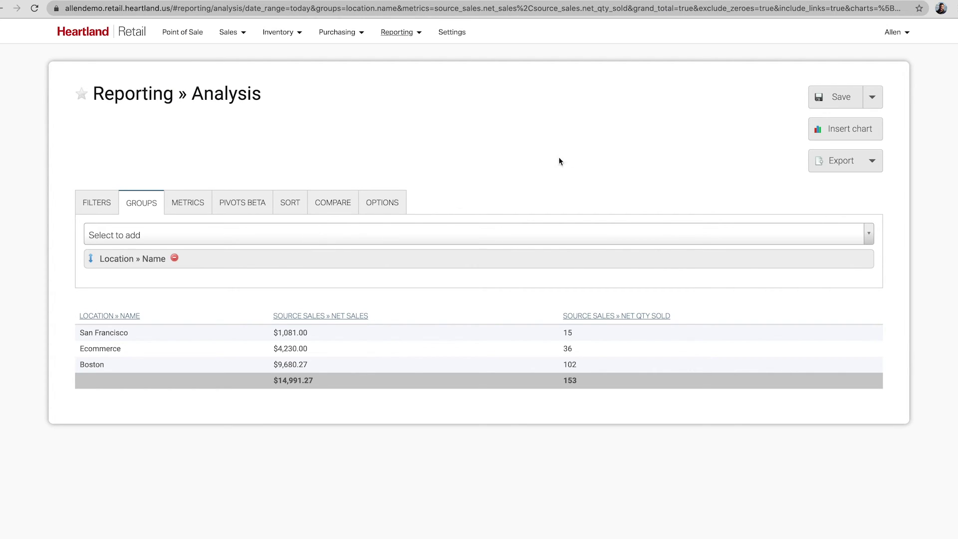
{"action": "left_click", "coordinate": [880, 101]}
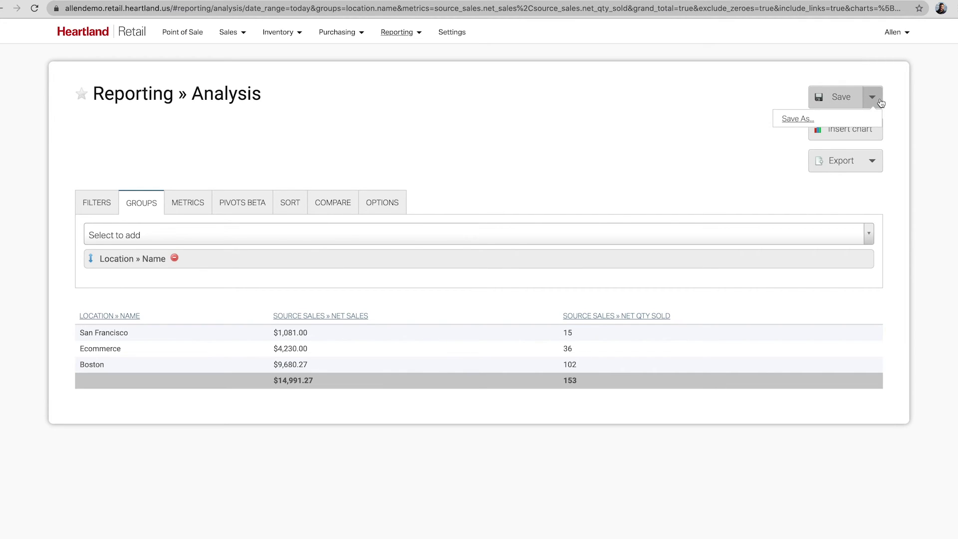
{"action": "left_click", "coordinate": [626, 132]}
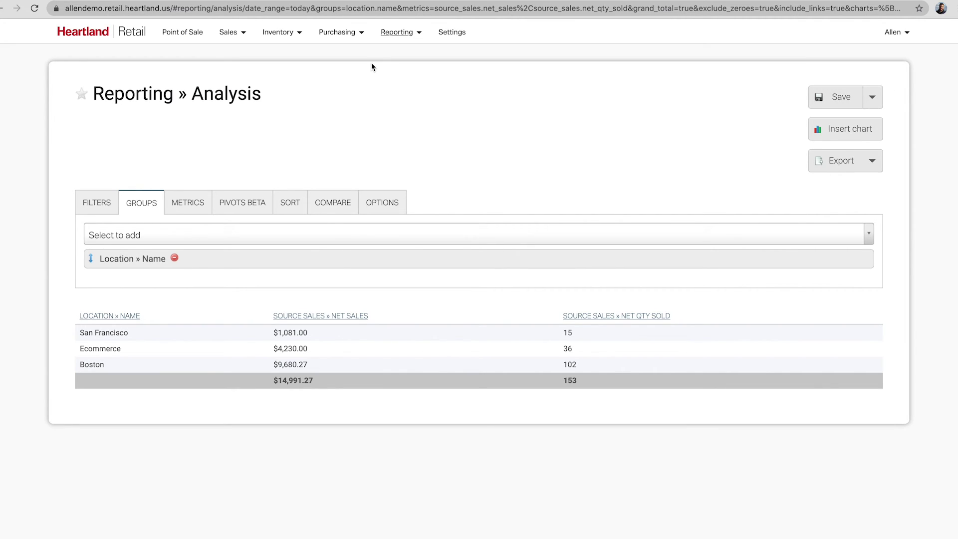
Step: Open the Performance by Category report and review its net sales chart and category table
{"action": "left_click", "coordinate": [396, 32]}
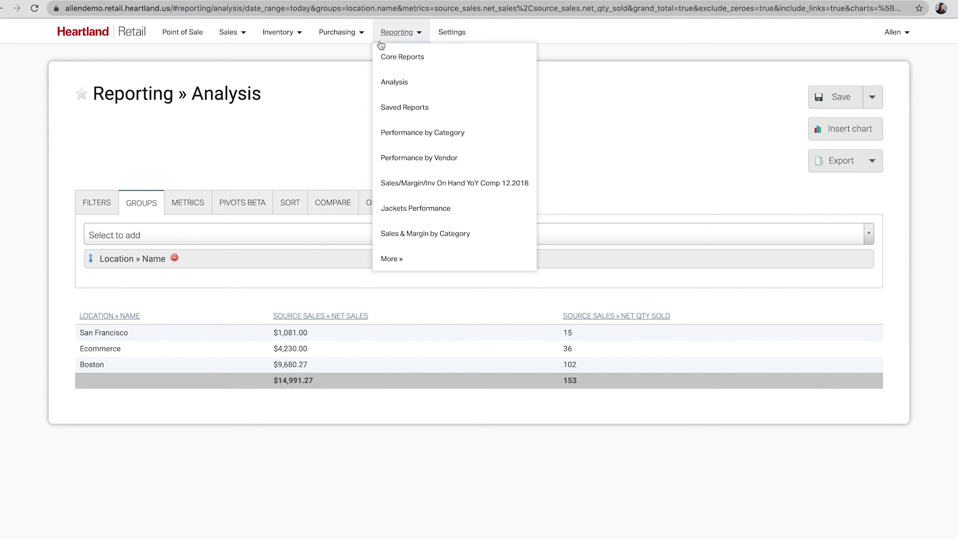
{"action": "left_click", "coordinate": [413, 135]}
{"action": "scroll", "coordinate": [404, 243], "scroll_direction": "down", "scroll_amount": 10}
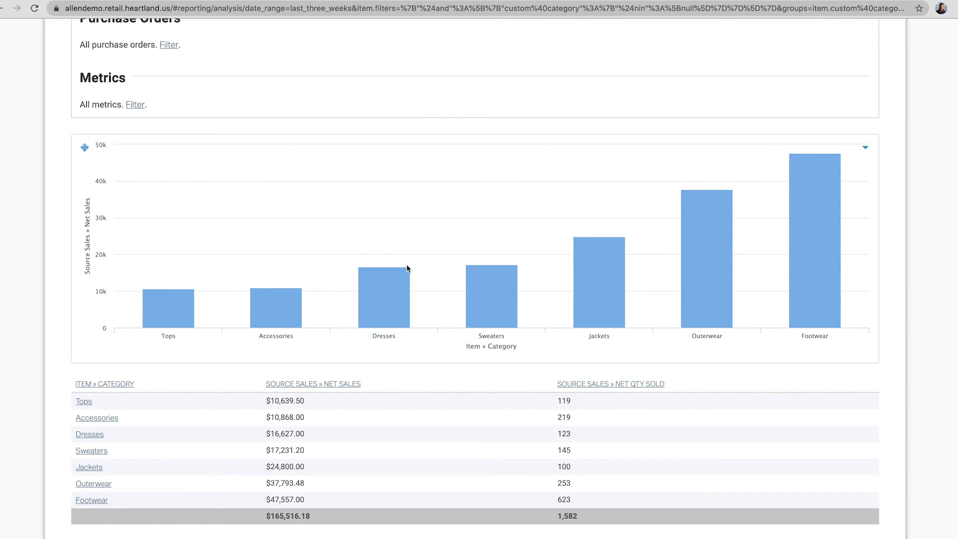
{"action": "mouse_move", "coordinate": [488, 285]}
Step: Add the Source Sales » Gross Margin % metric to the Performance by Category report and review the updated table and chart
{"action": "scroll", "coordinate": [357, 205], "scroll_direction": "up", "scroll_amount": 15}
{"action": "left_click", "coordinate": [184, 202]}
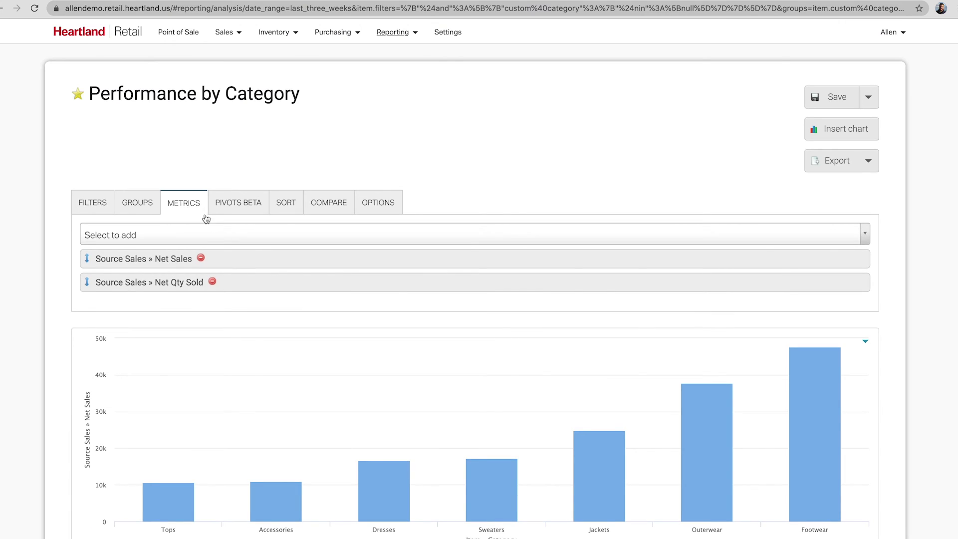
{"action": "left_click", "coordinate": [198, 236]}
{"action": "type", "text": "gr"}
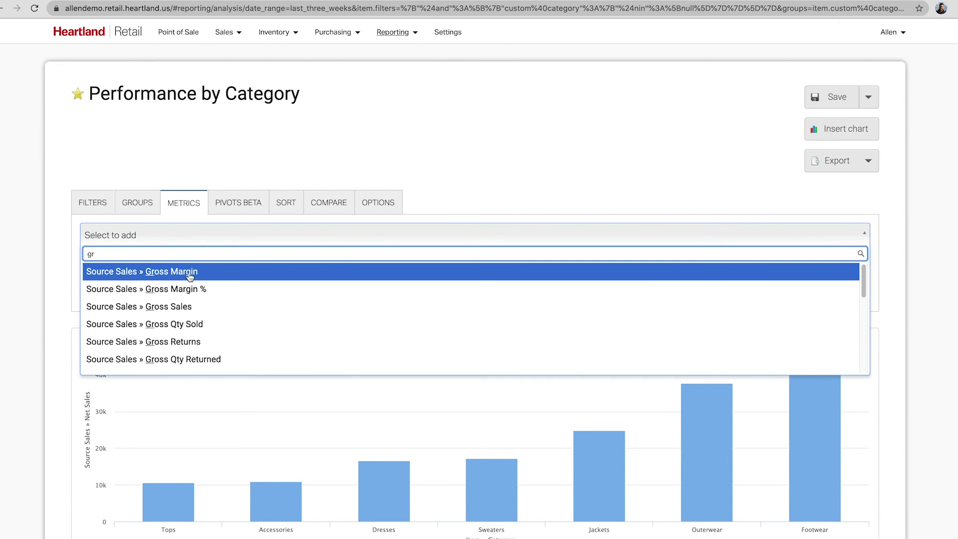
{"action": "left_click", "coordinate": [182, 288]}
{"action": "scroll", "coordinate": [368, 384], "scroll_direction": "down", "scroll_amount": 5}
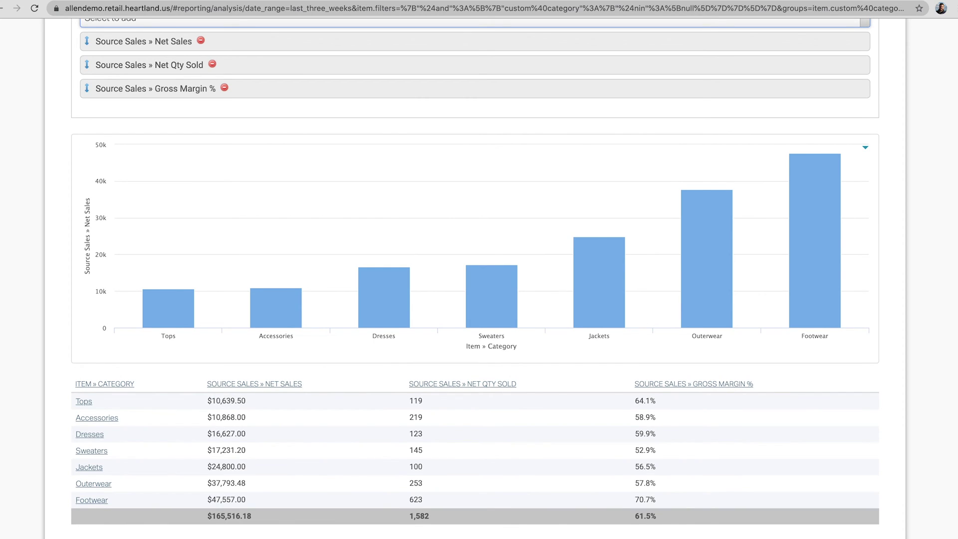
{"action": "mouse_move", "coordinate": [385, 267]}
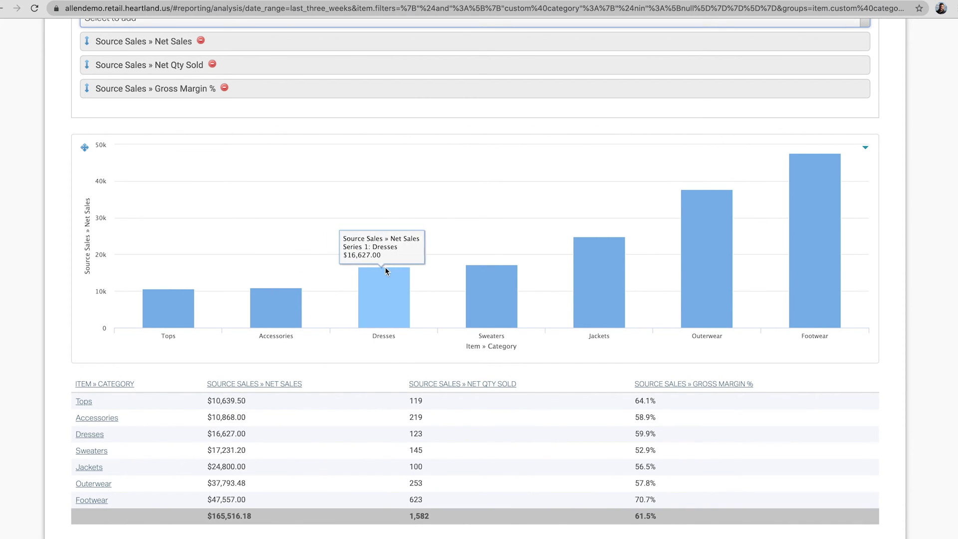